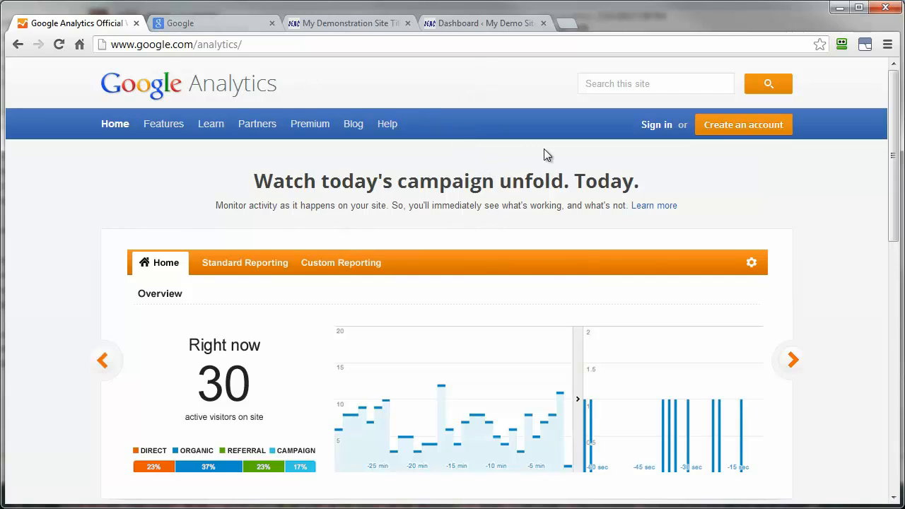
Sign in to Google Analytics and start the sign-up for a new account.
left_click(653, 127)
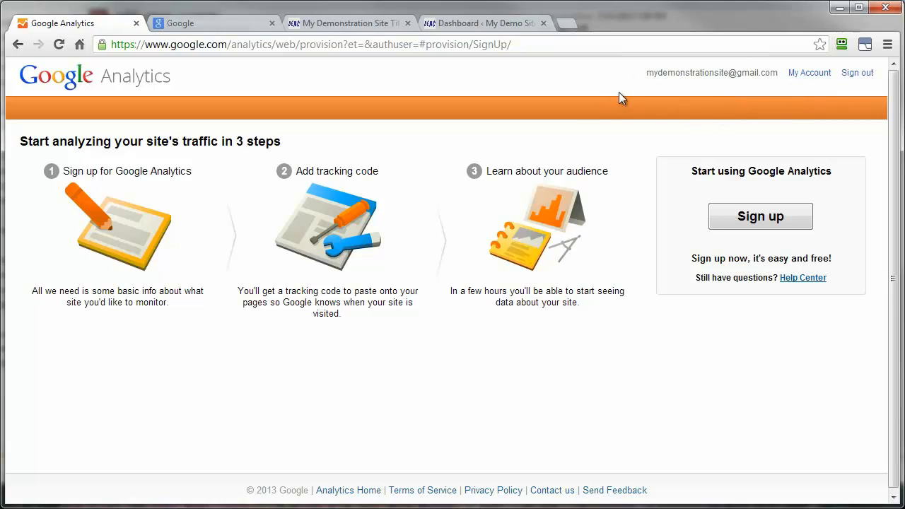
left_click(752, 219)
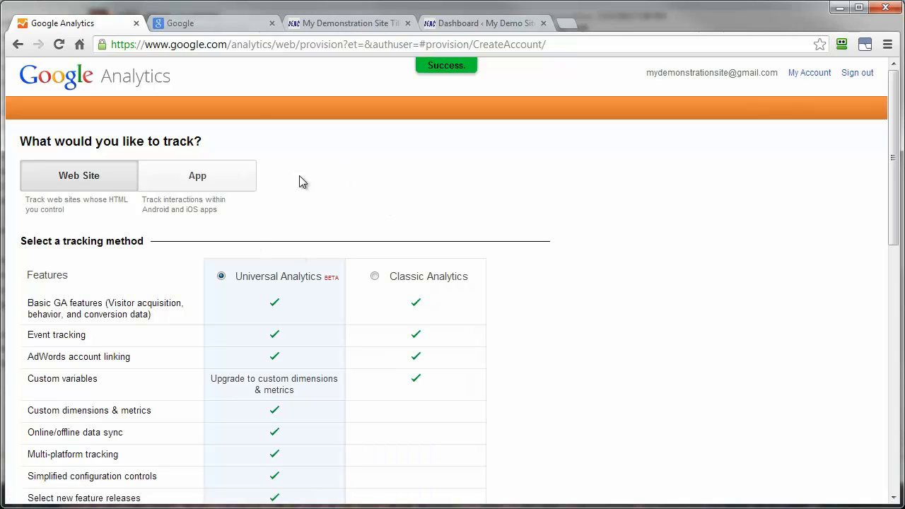
Open the list of products in the Google account settings from the Google home page.
left_click(182, 25)
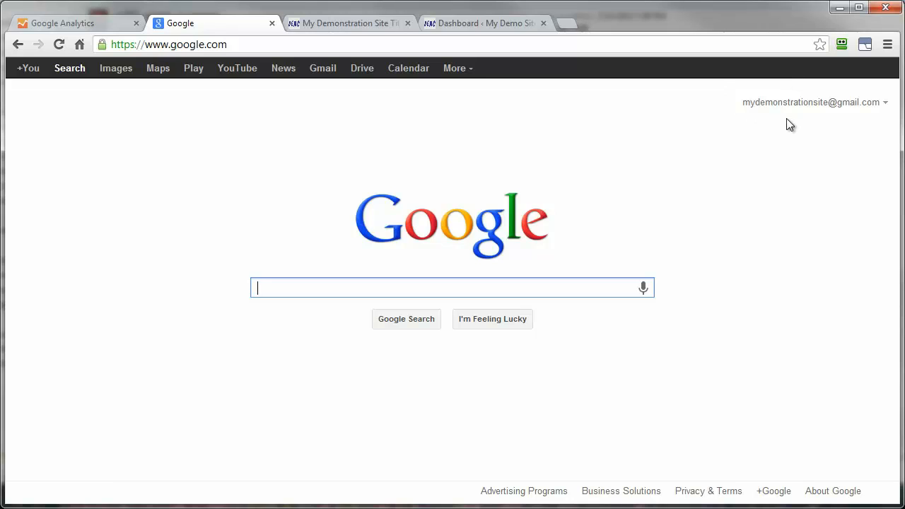
left_click(888, 109)
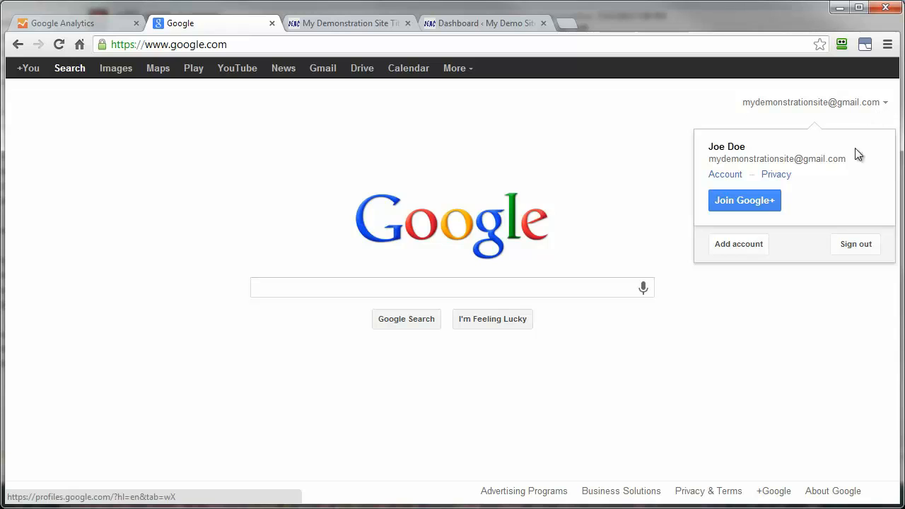
left_click(728, 178)
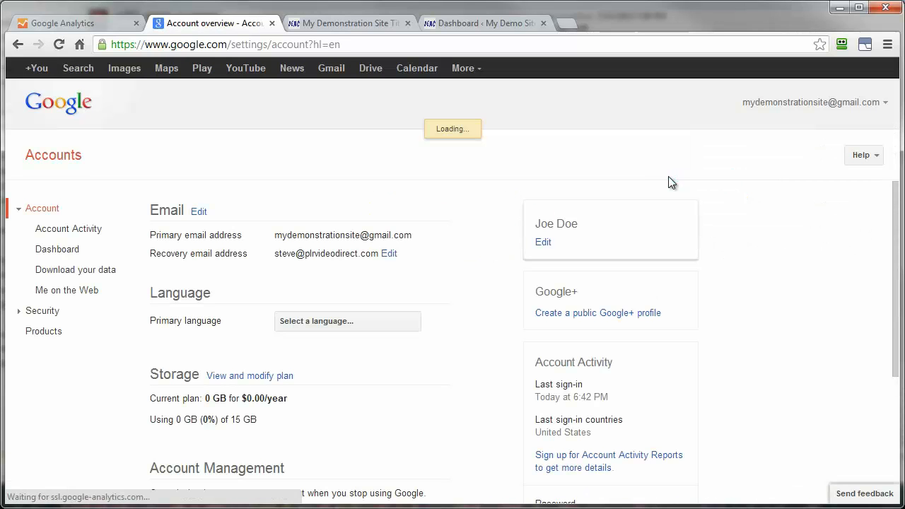
left_click(49, 337)
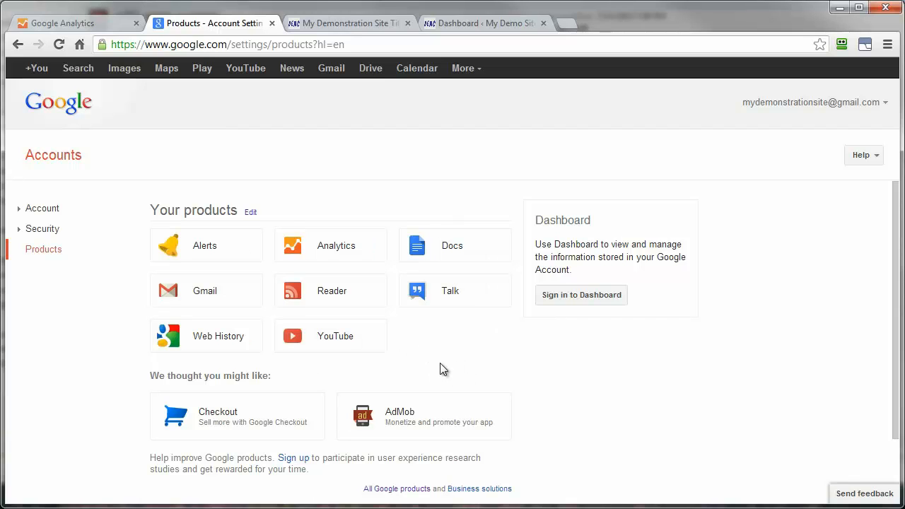
Open Analytics from the account's product list, start its sign-up form, and close this duplicate page.
mouse_move(323, 250)
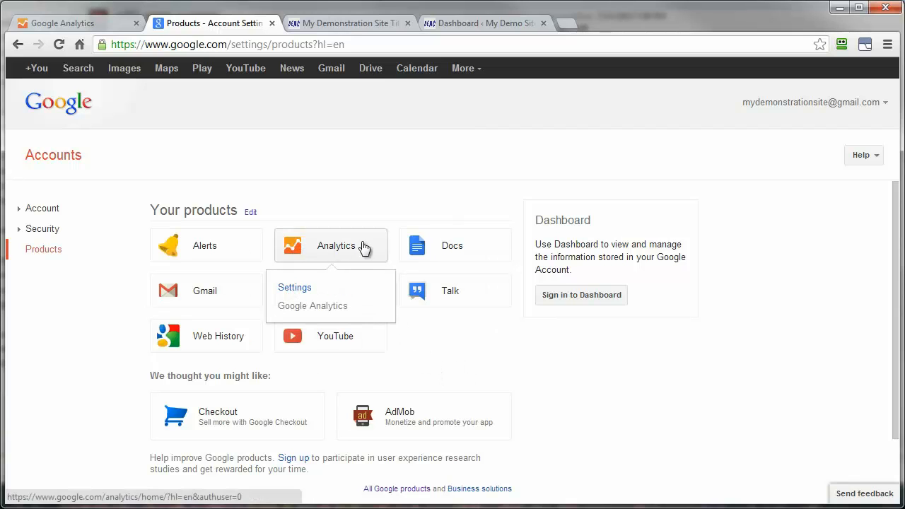
left_click(330, 250)
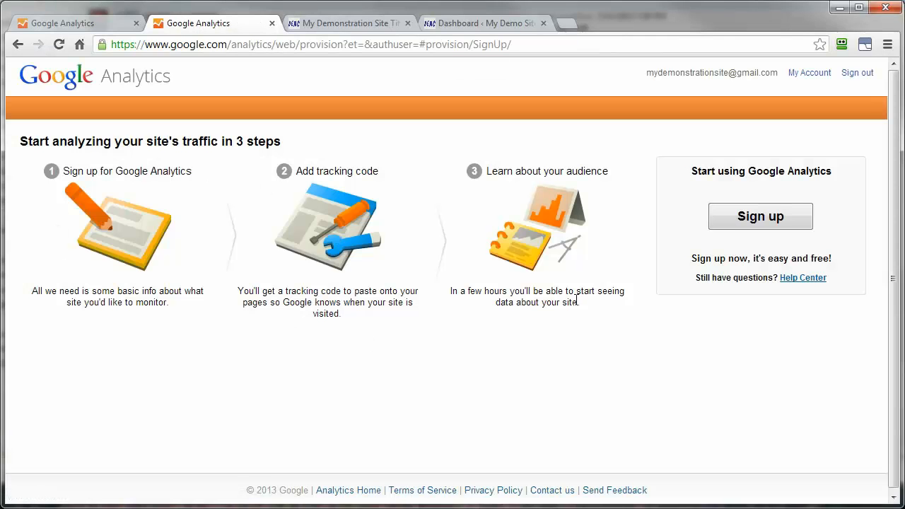
left_click(762, 215)
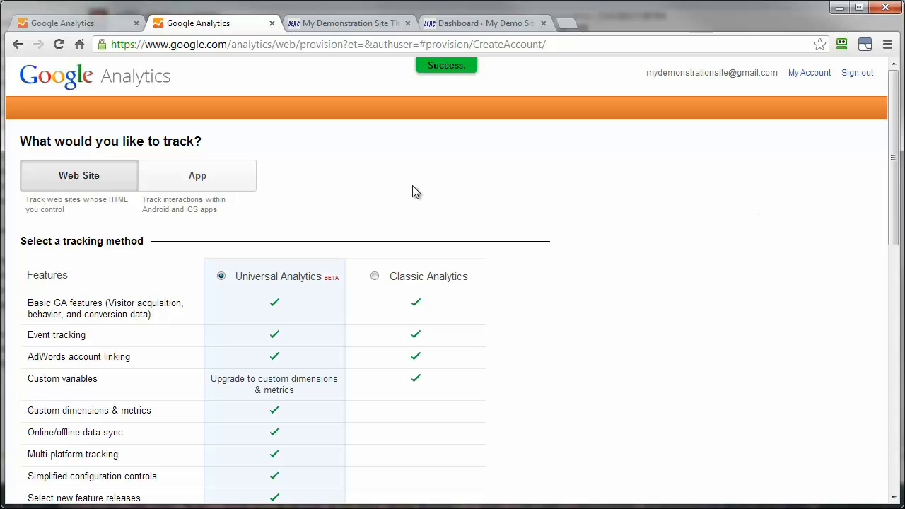
key("ctrl+w")
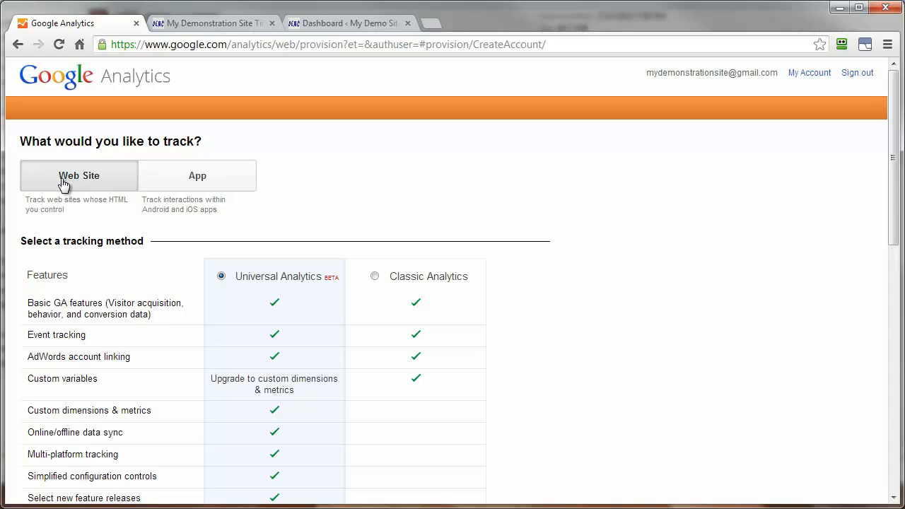
Enter "My Demonstration Site" as the website name in the web property setup.
scroll(64, 184, "down", 4)
scroll(62, 181, "down", 2)
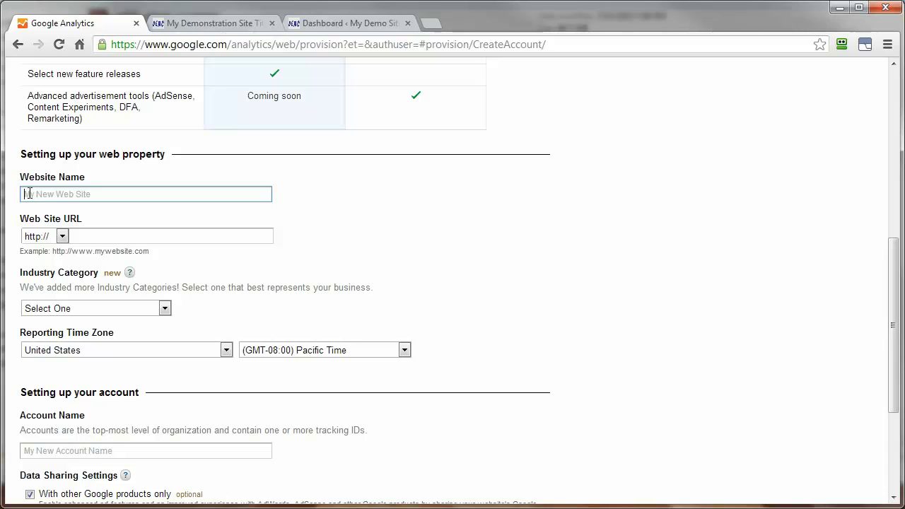
scroll(51, 195, "down", 1)
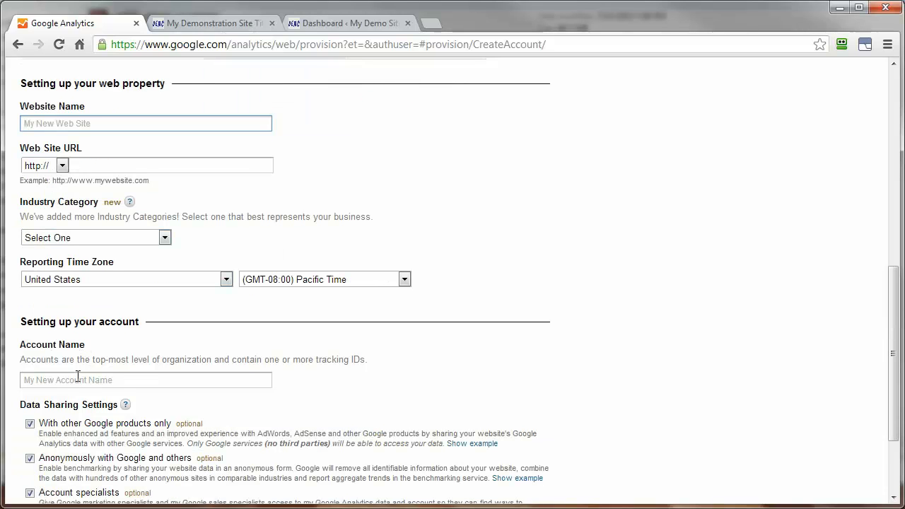
type("My Demonstration")
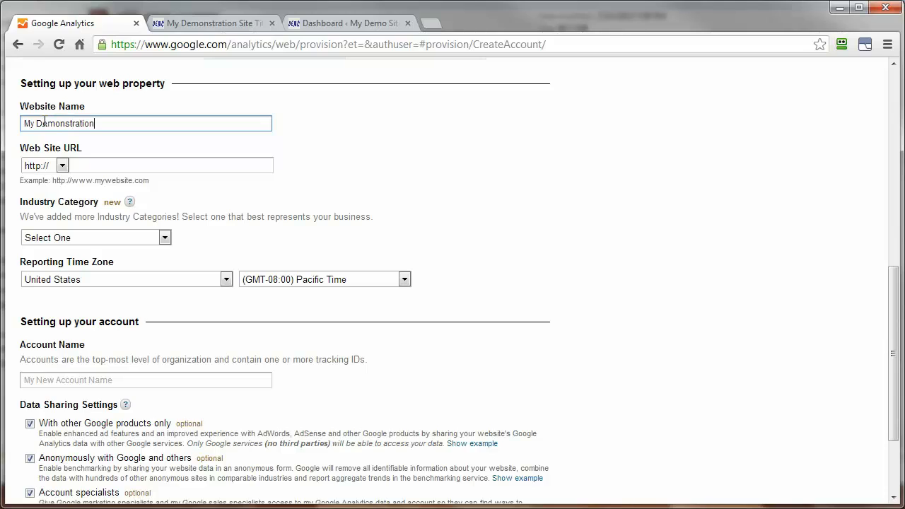
type(" Site")
Copy the website name into the Account Name field.
left_click_drag(120, 124, 18, 127)
right_click(39, 125)
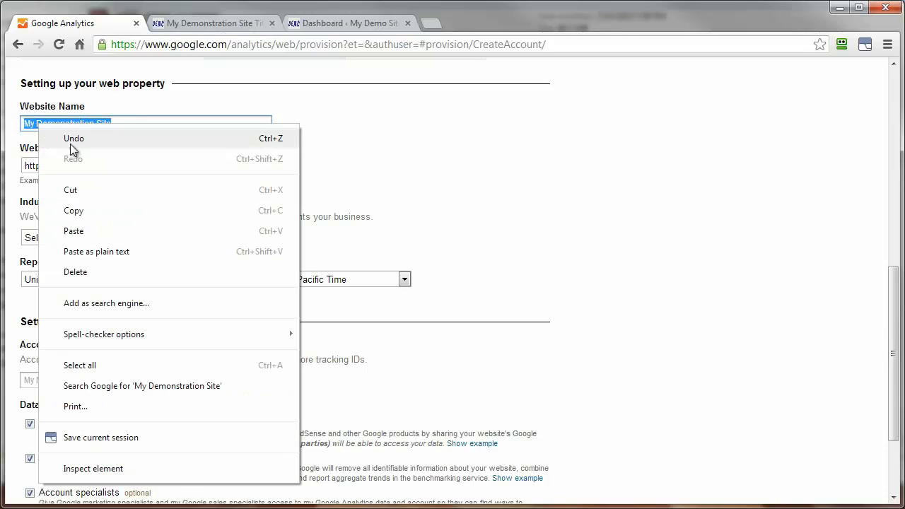
left_click(73, 211)
left_click(83, 379)
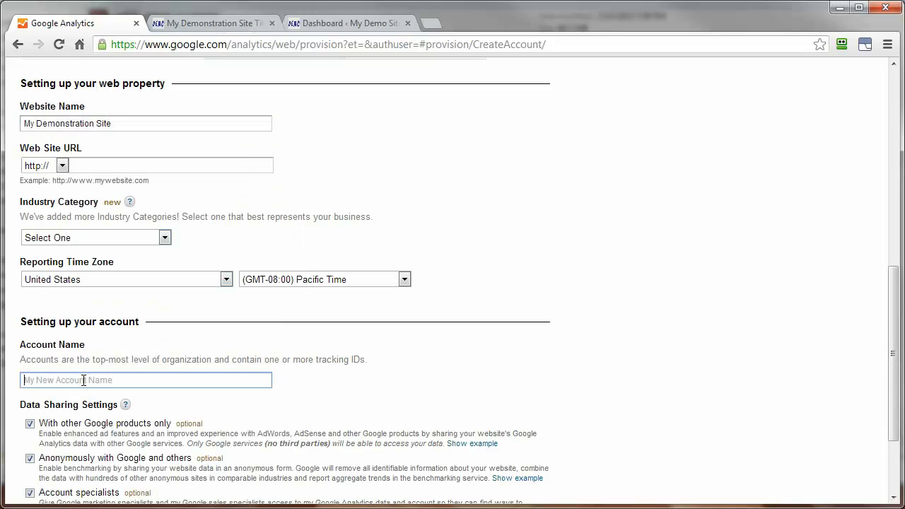
right_click(83, 380)
left_click(119, 172)
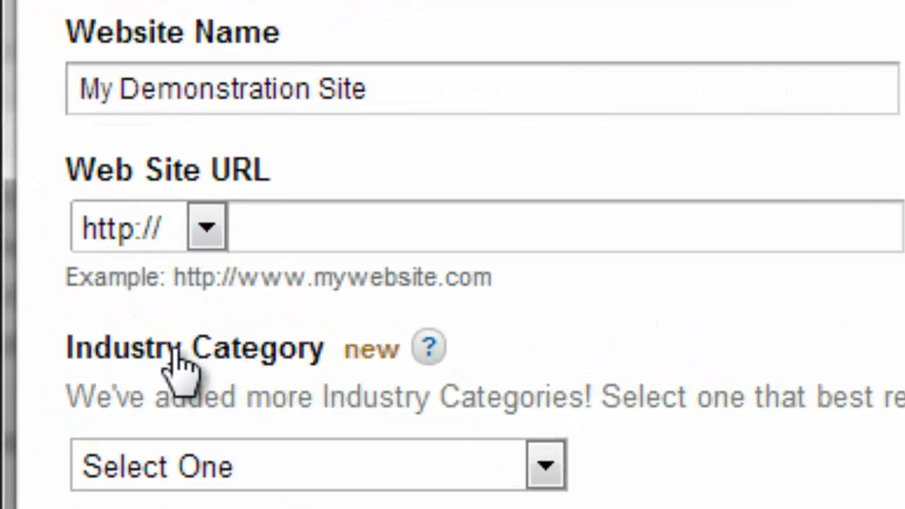
left_click(292, 244)
type("www.mydemonstrationsite")
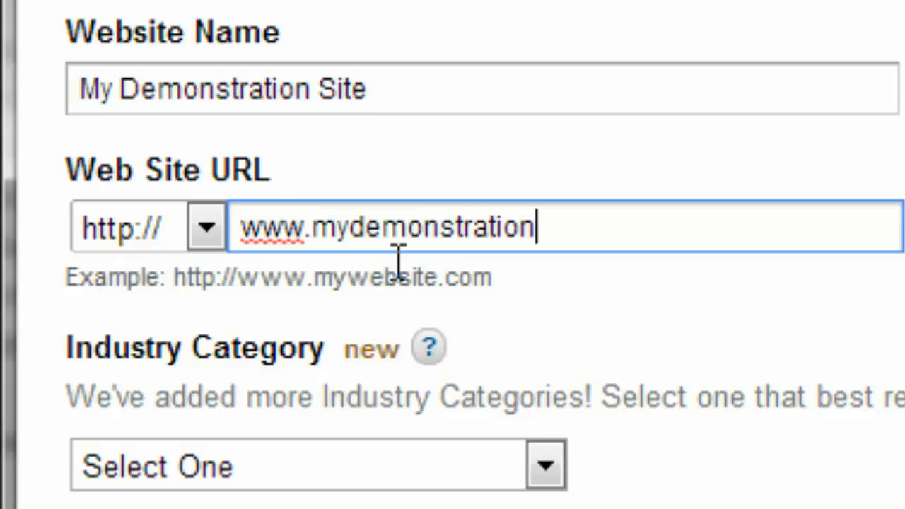
type(".com")
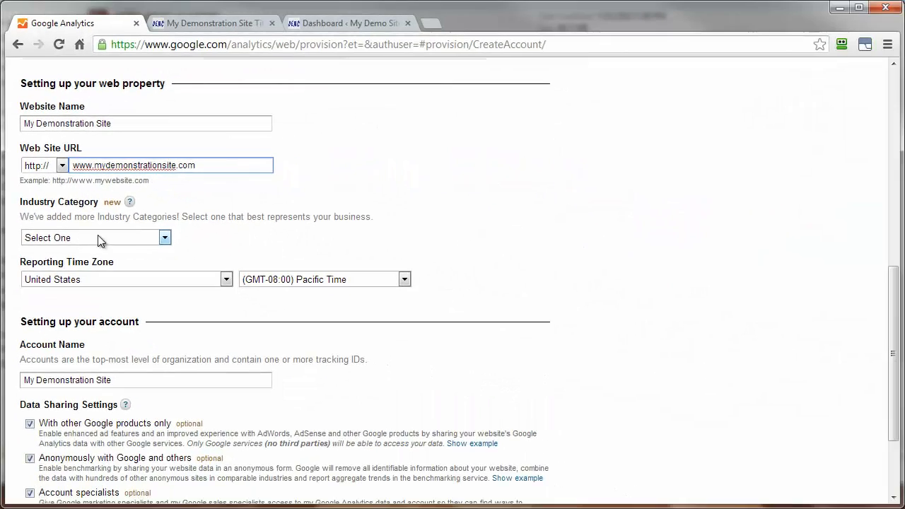
Set the industry category to Internet and Telecom and the reporting time zone to (GMT-06:00) Central Time.
left_click(169, 237)
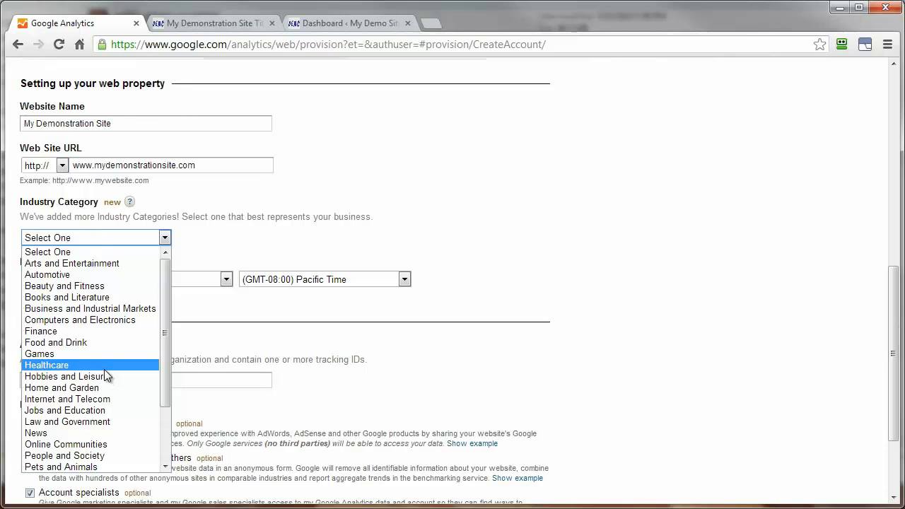
left_click(104, 399)
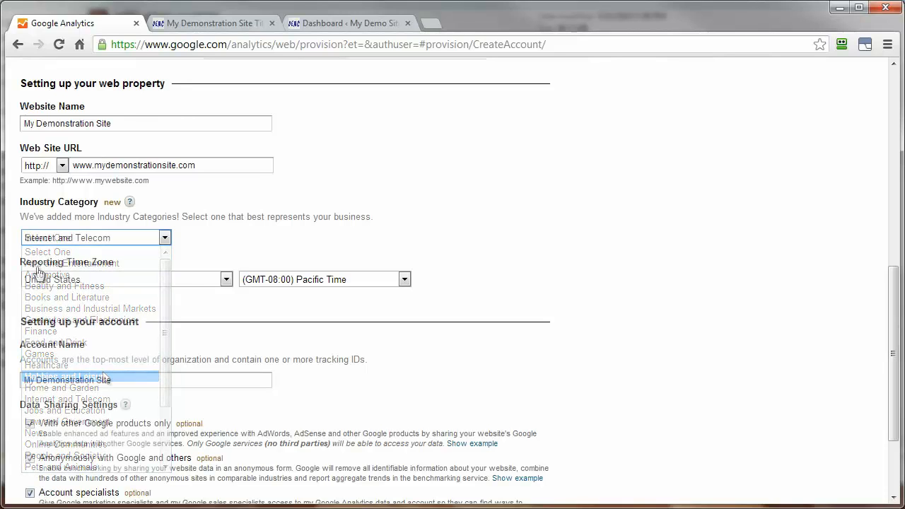
left_click(332, 279)
left_click(315, 348)
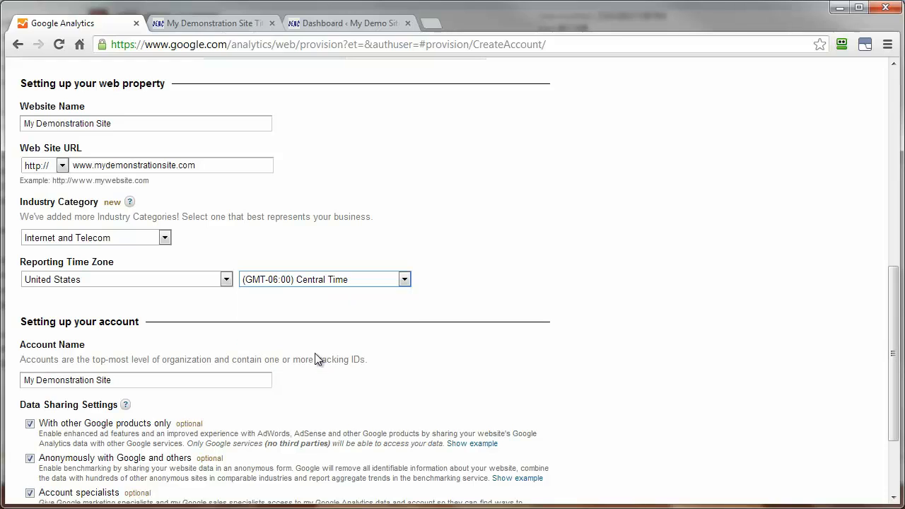
Request the tracking ID and accept the Google Analytics Terms of Service for the United States.
scroll(253, 309, "down", 3)
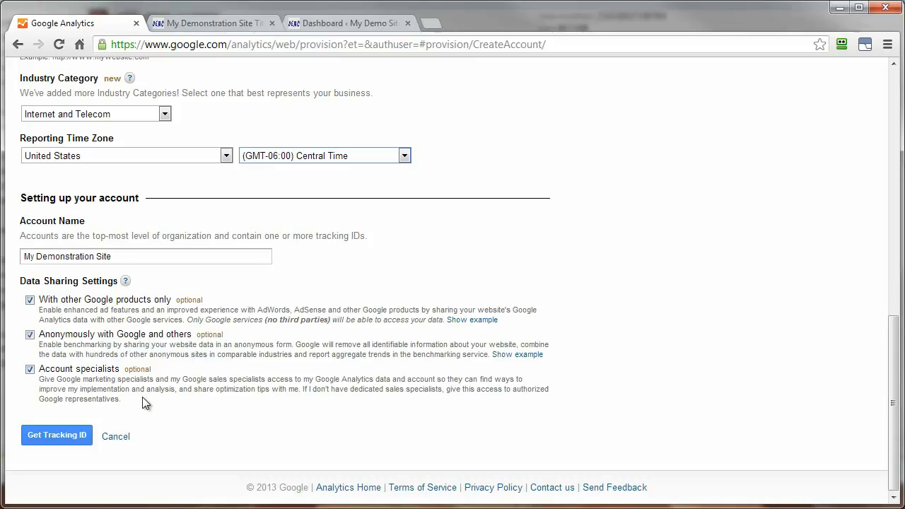
left_click(43, 435)
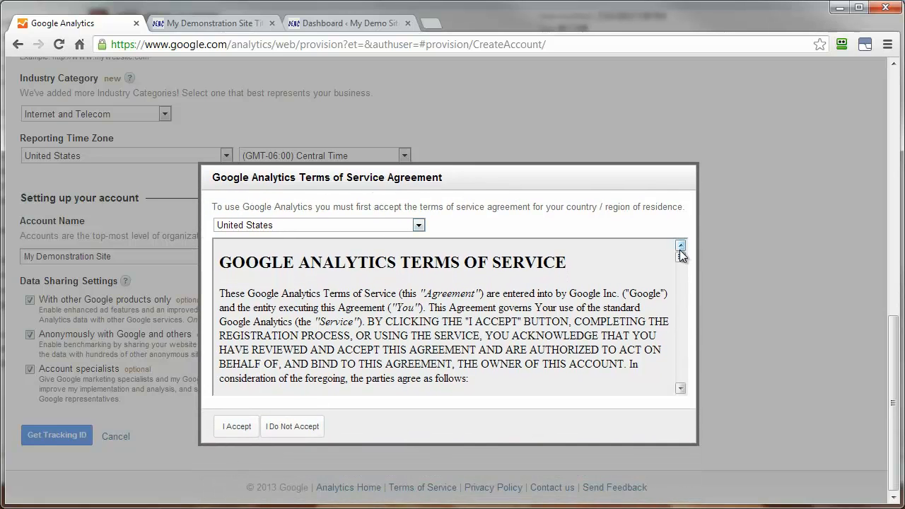
left_click_drag(680, 255, 678, 425)
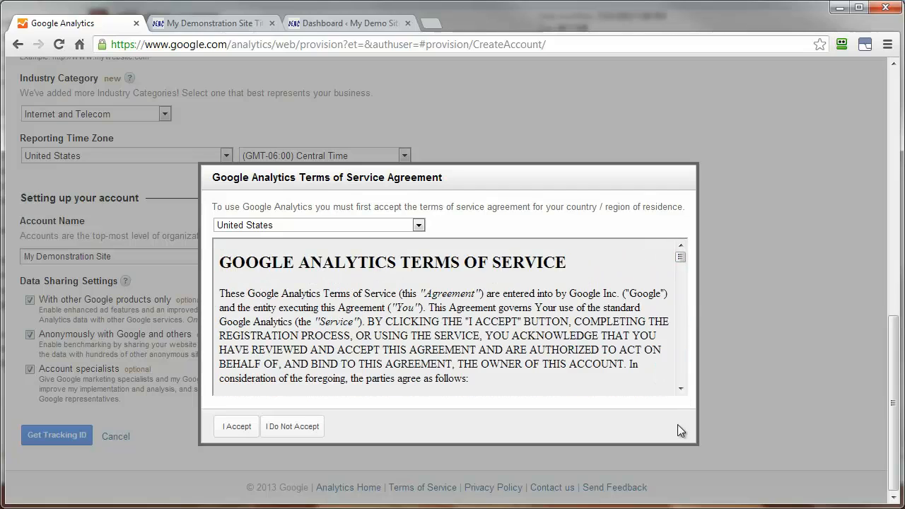
left_click(236, 426)
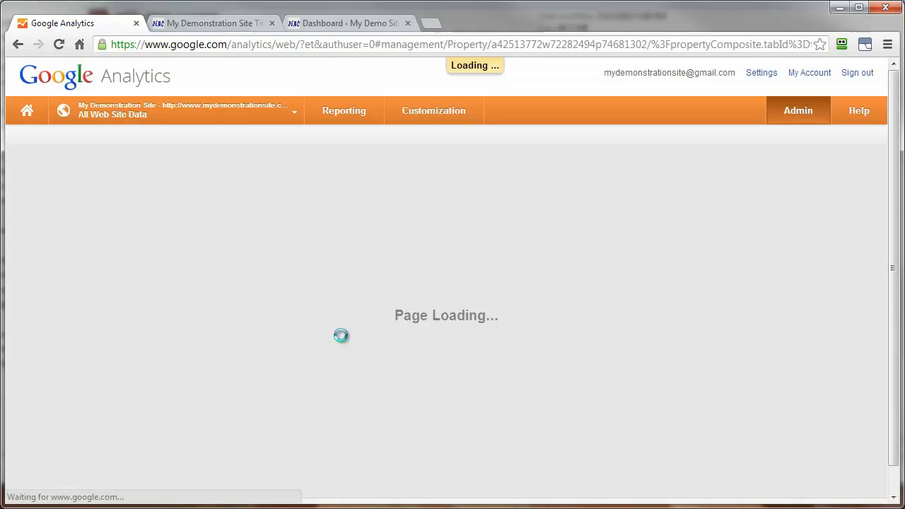
Copy the complete website tracking script, including its opening and closing script tags.
scroll(534, 281, "down", 1)
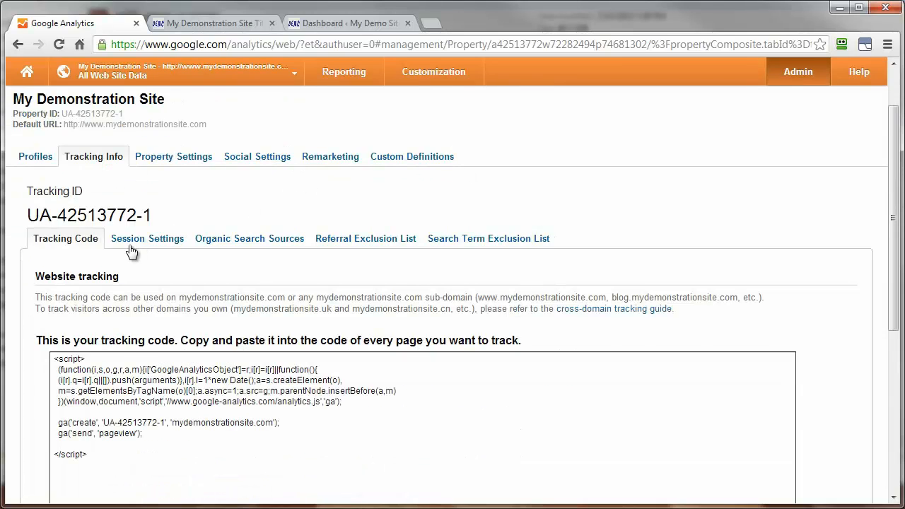
scroll(232, 295, "down", 1)
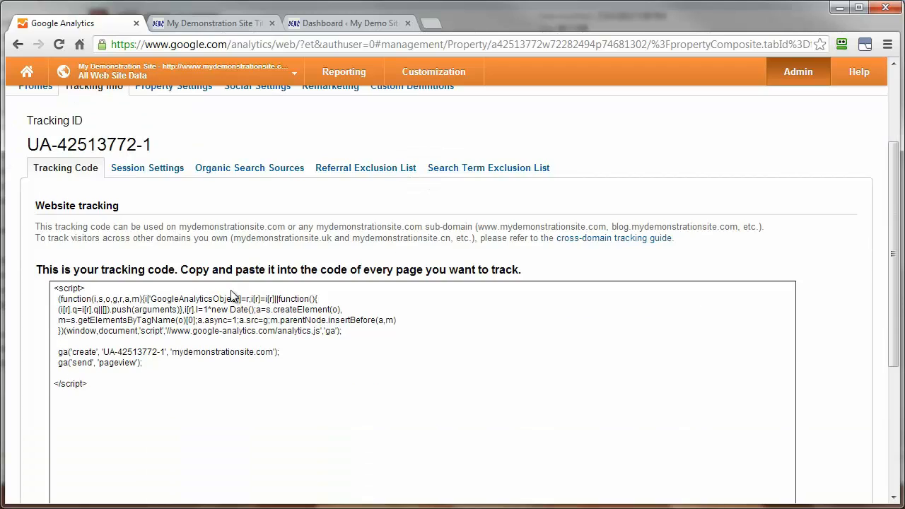
left_click_drag(87, 383, 51, 288)
key("ctrl+c")
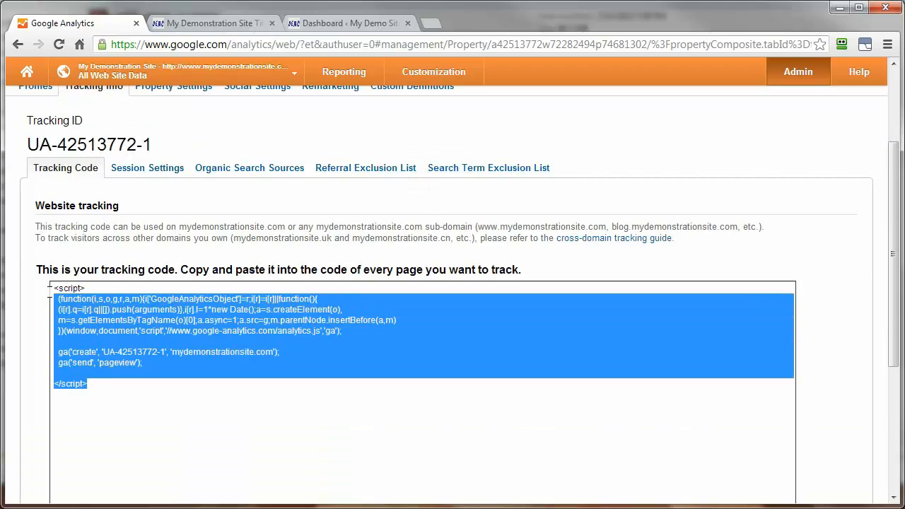
right_click(125, 323)
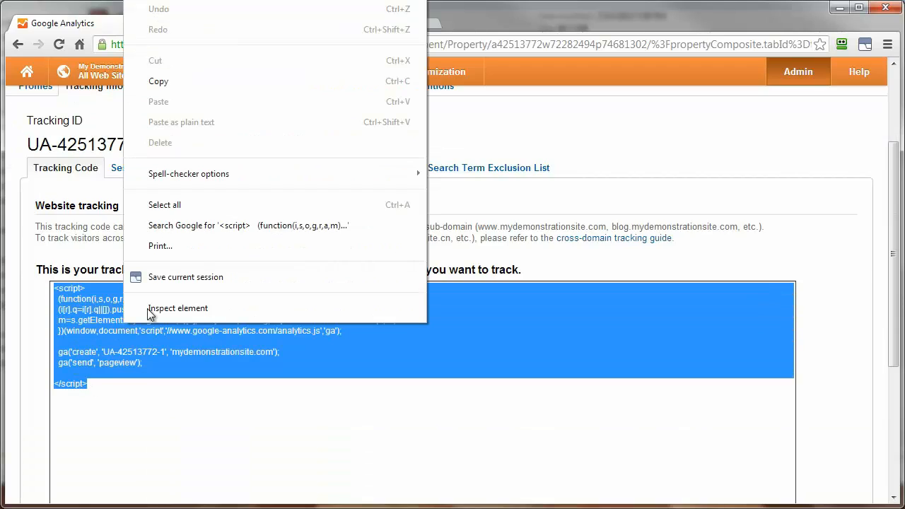
left_click(172, 83)
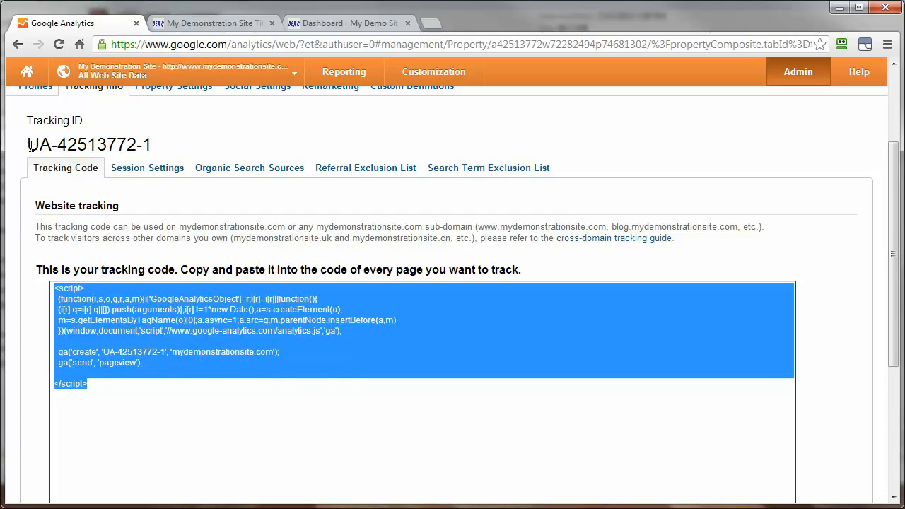
left_click_drag(29, 146, 159, 146)
left_click(148, 152)
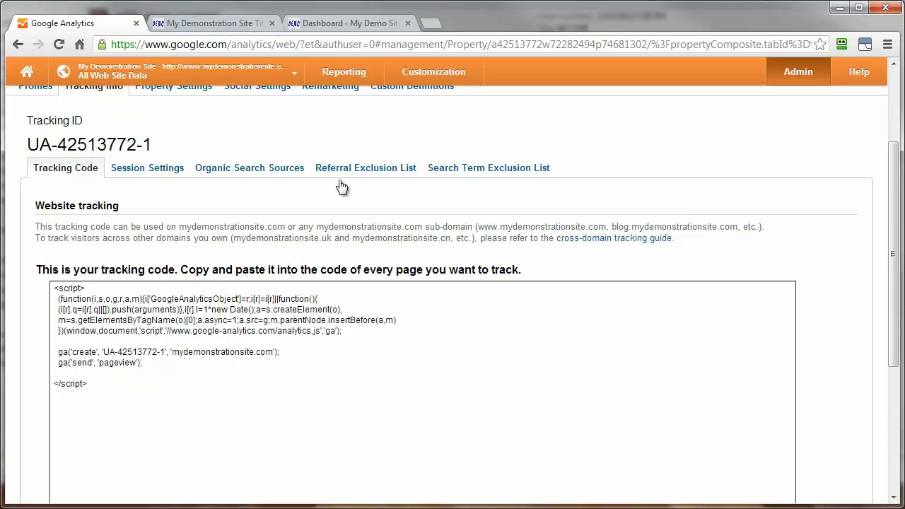
Open mydemonstrationsite.com and view its page source.
left_click(210, 25)
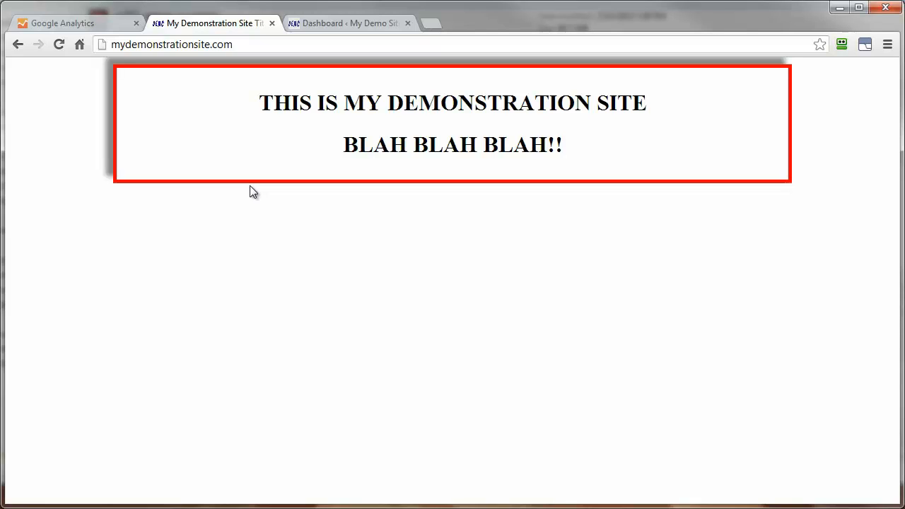
right_click(184, 211)
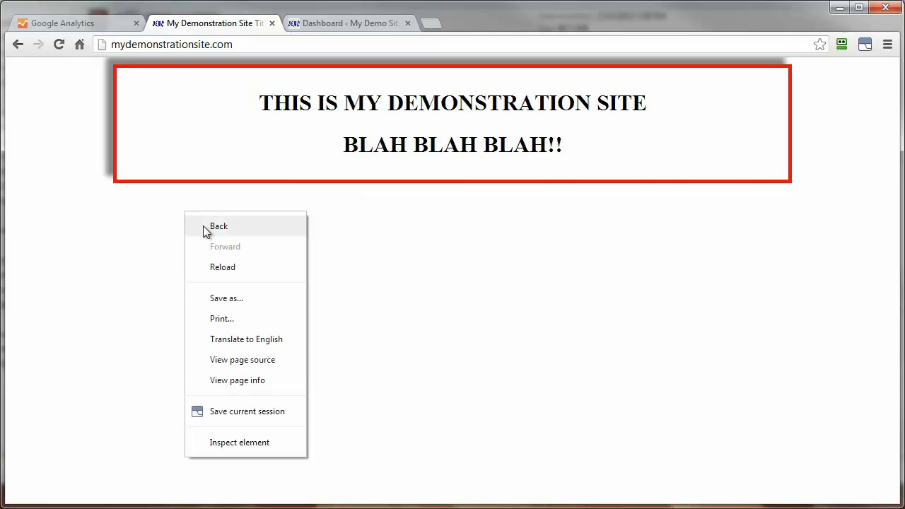
left_click(213, 360)
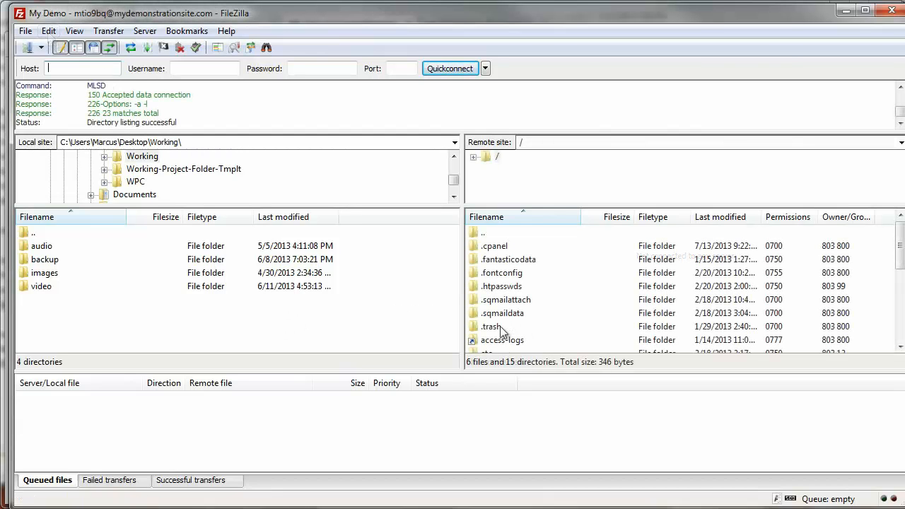
Switch to FileZilla and open the public_html folder on the remote site.
left_click_drag(900, 265, 901, 303)
double_click(499, 314)
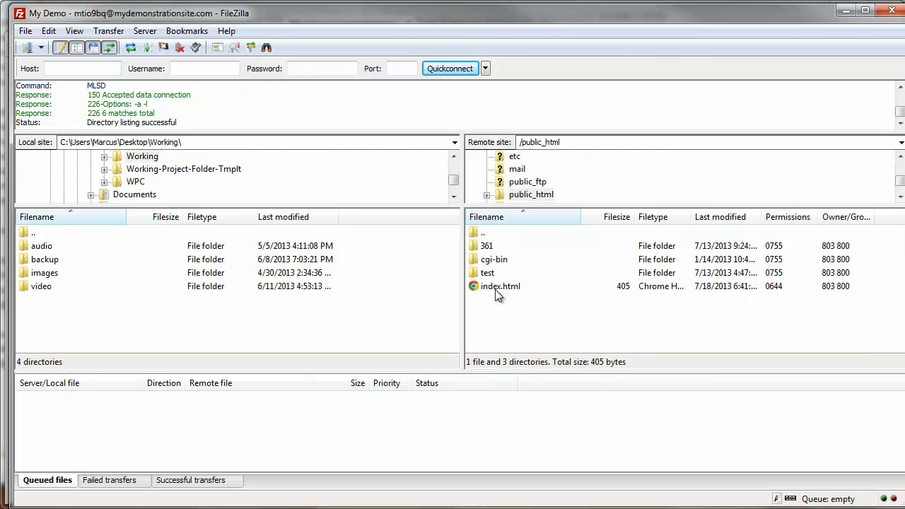
Open the remote index.html for editing in KompoZer, dismiss the tip of the day, and show the page's source code.
right_click(492, 288)
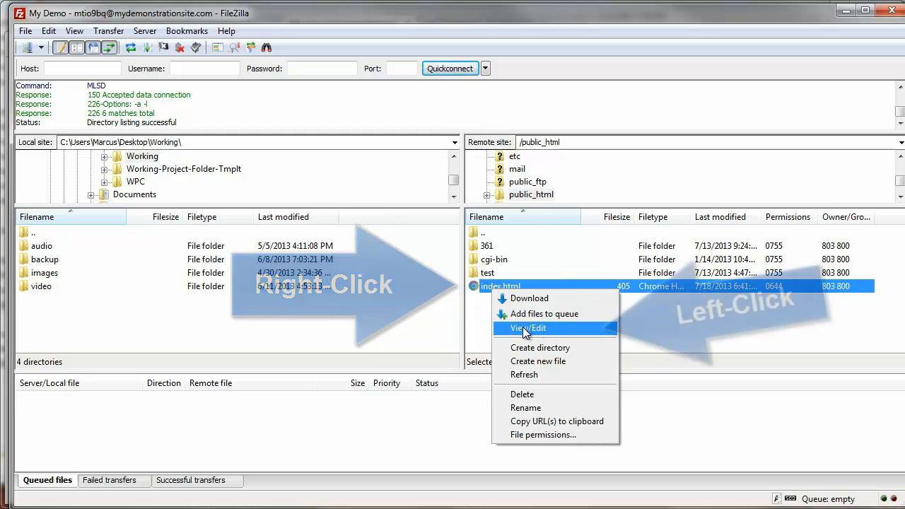
left_click(524, 328)
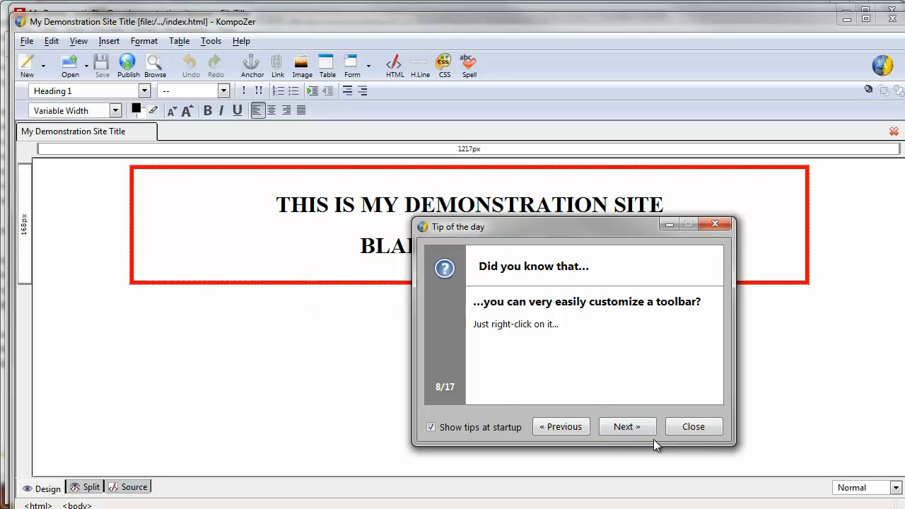
left_click(703, 430)
left_click(133, 488)
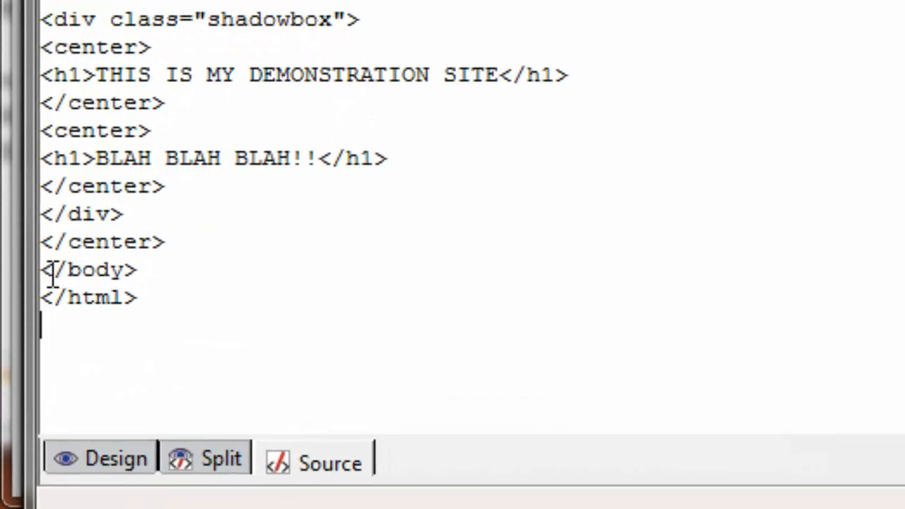
Paste the copied tracking script on a new line directly above the closing body tag and save index.html.
left_click(43, 273)
key("Return")
right_click(70, 276)
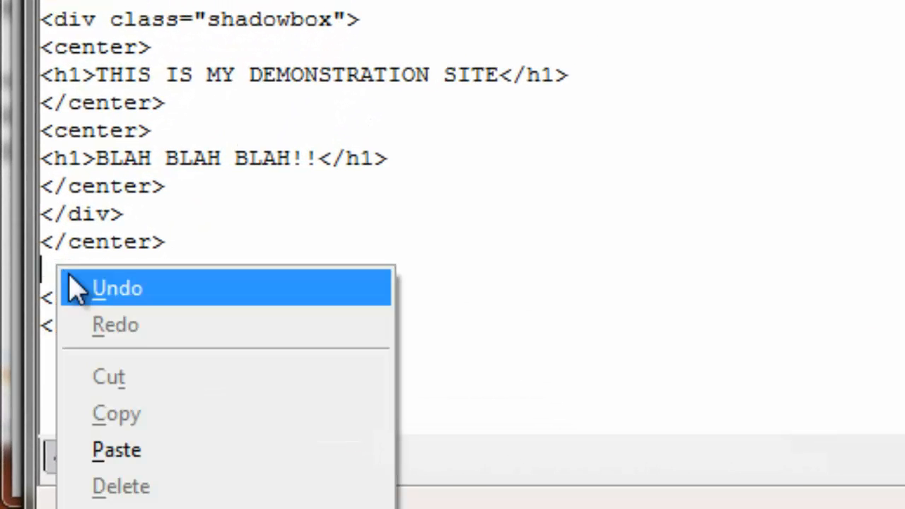
left_click(156, 451)
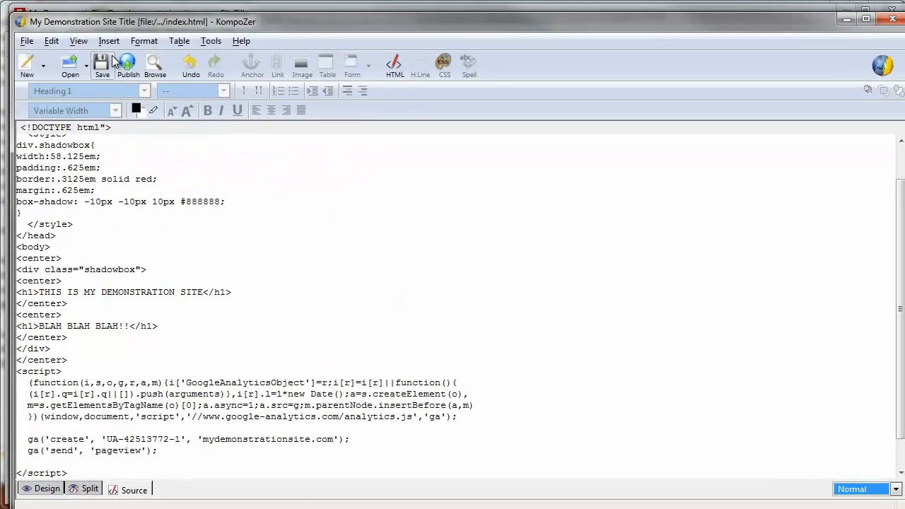
left_click(105, 62)
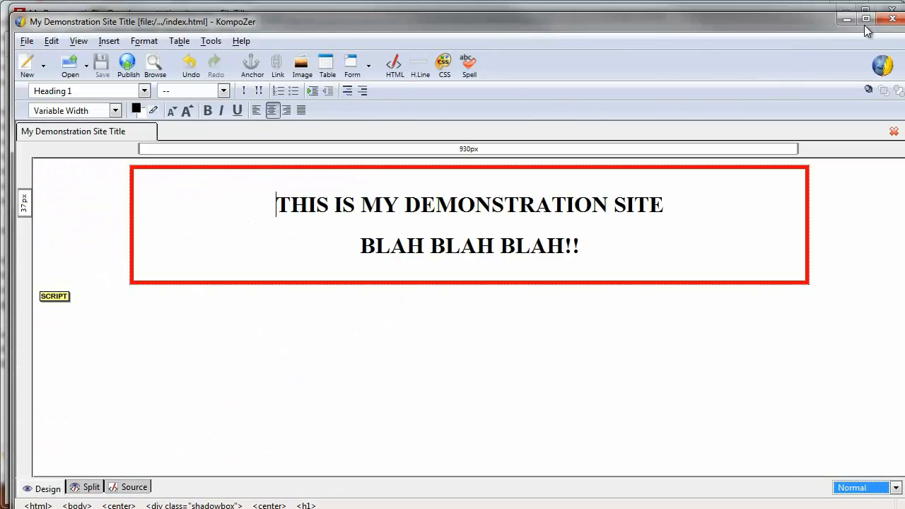
Close the editor and upload the changed index.html back to the server, finishing editing and deleting the local file.
left_click(891, 23)
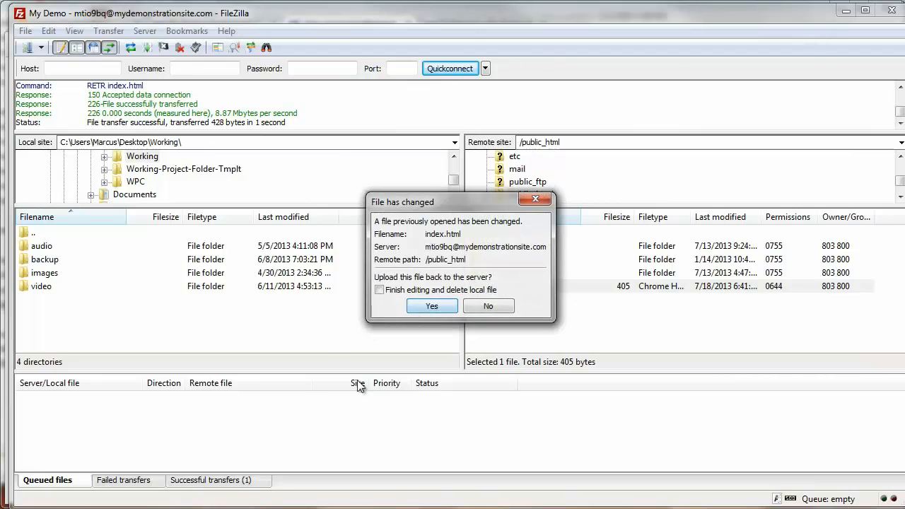
left_click(379, 290)
left_click(427, 309)
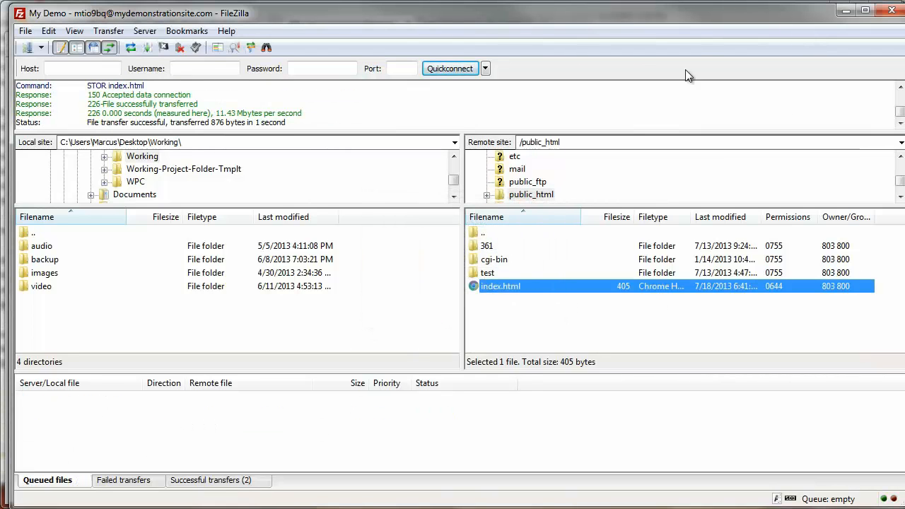
Return to the browser, reload the page source of mydemonstrationsite.com to check for the tracking script, and close the source view.
left_click(844, 11)
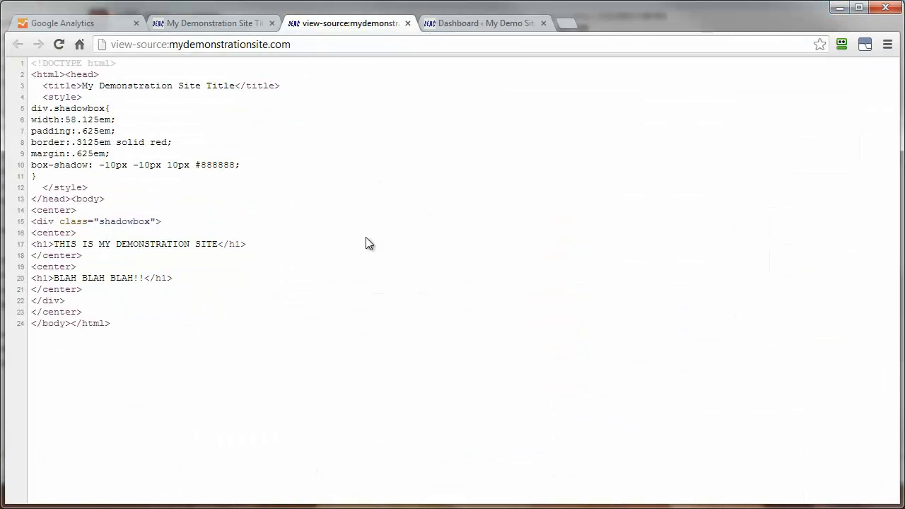
left_click(59, 44)
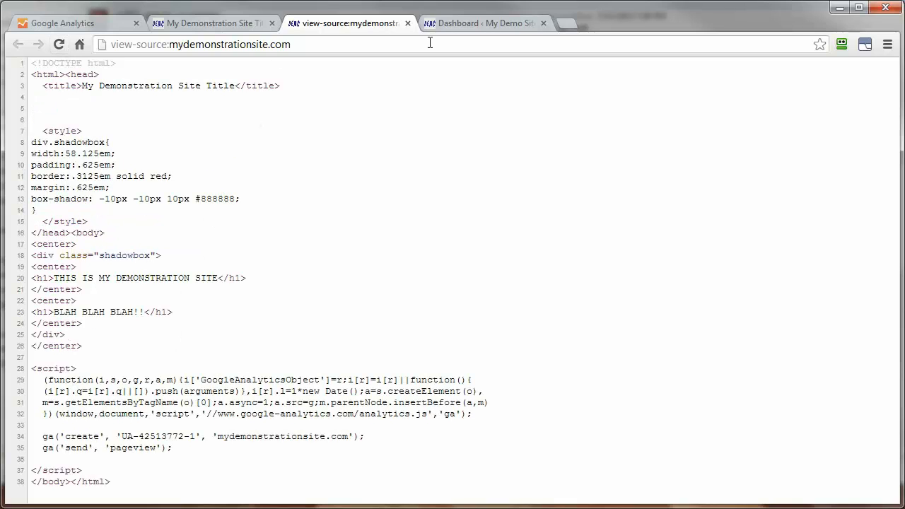
left_click(407, 23)
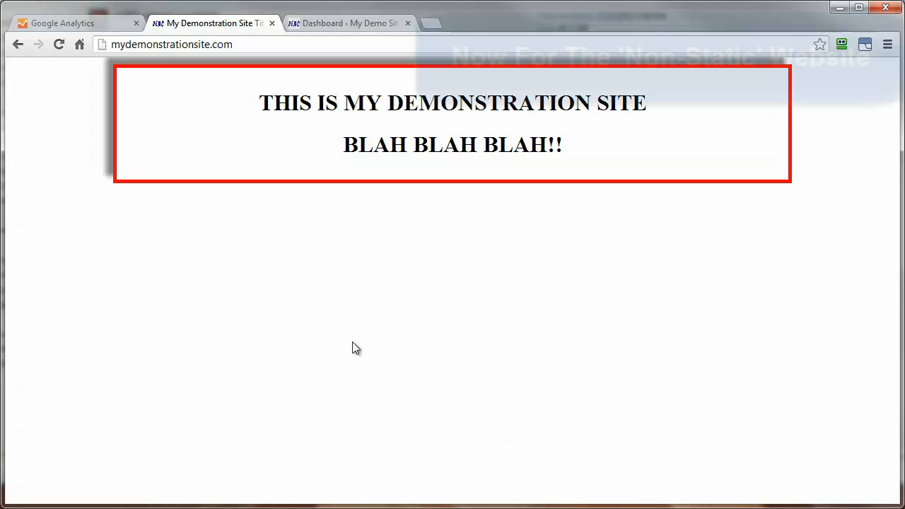
Switch to the WordPress dashboard and search for new plugins with the keyword "google analytics".
left_click(350, 23)
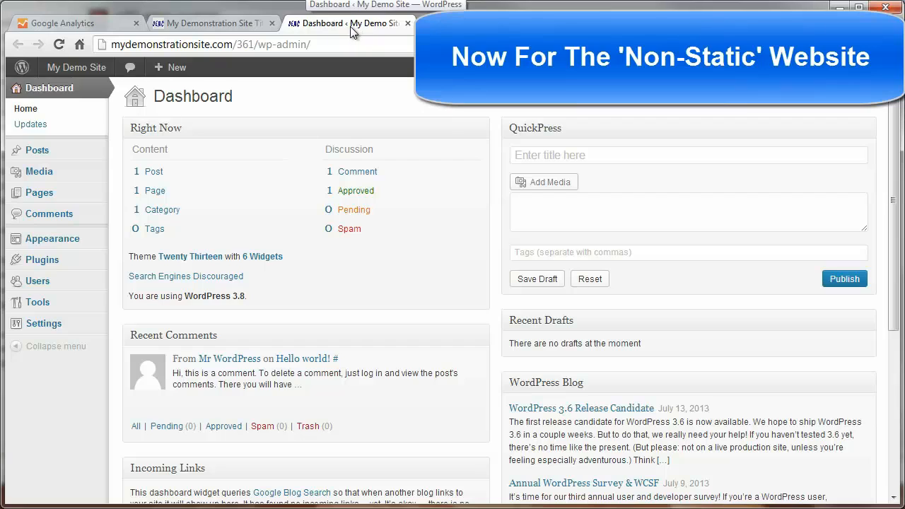
mouse_move(46, 260)
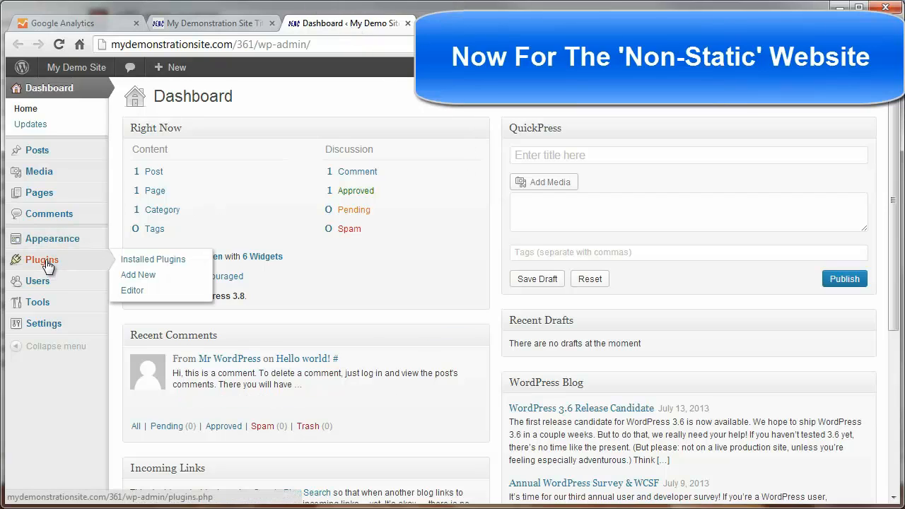
left_click(135, 277)
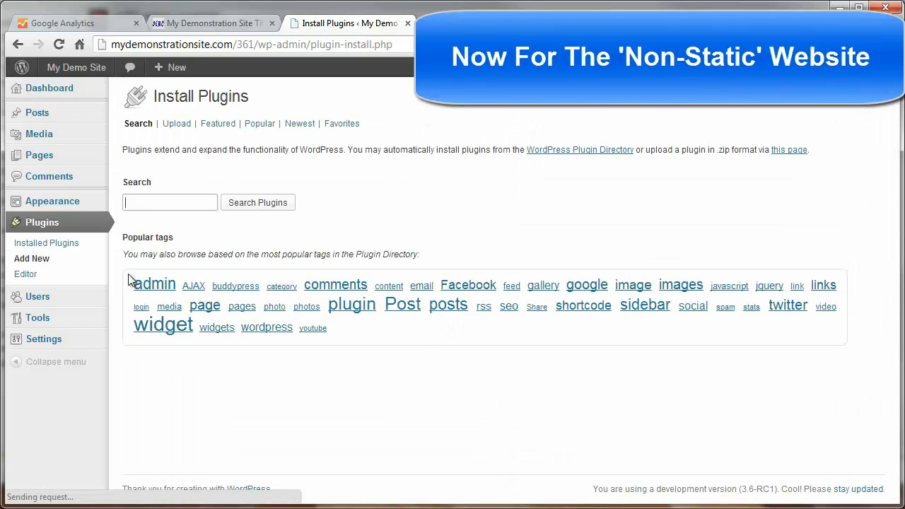
type("google analytics")
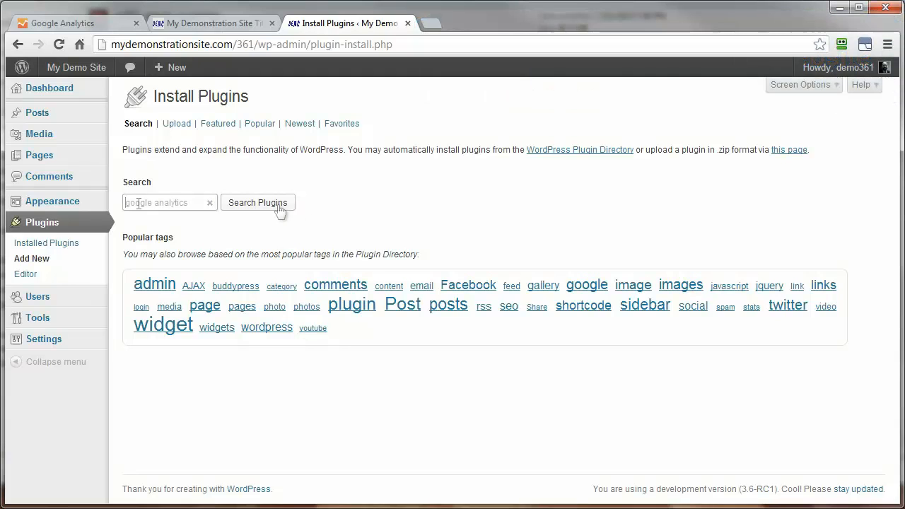
left_click(276, 208)
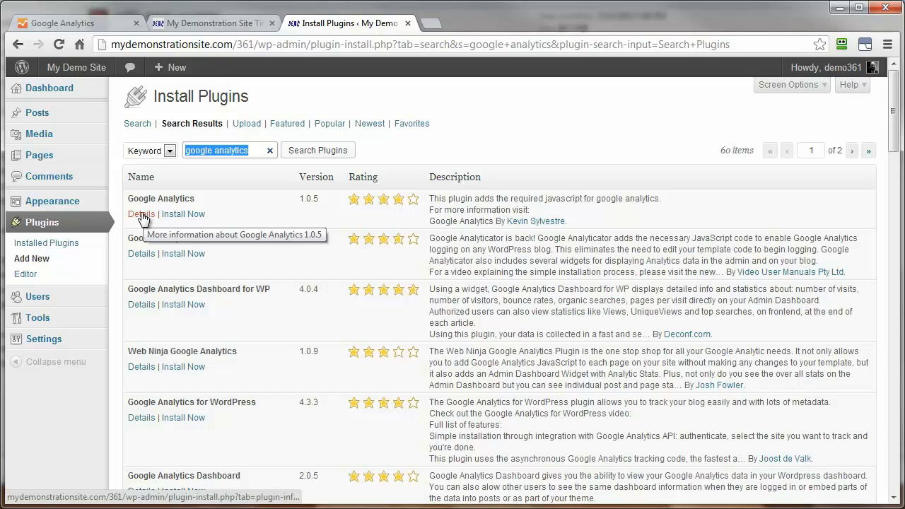
Install and activate the Google Analytics 1.0.5 plugin, and open its settings page.
left_click(183, 214)
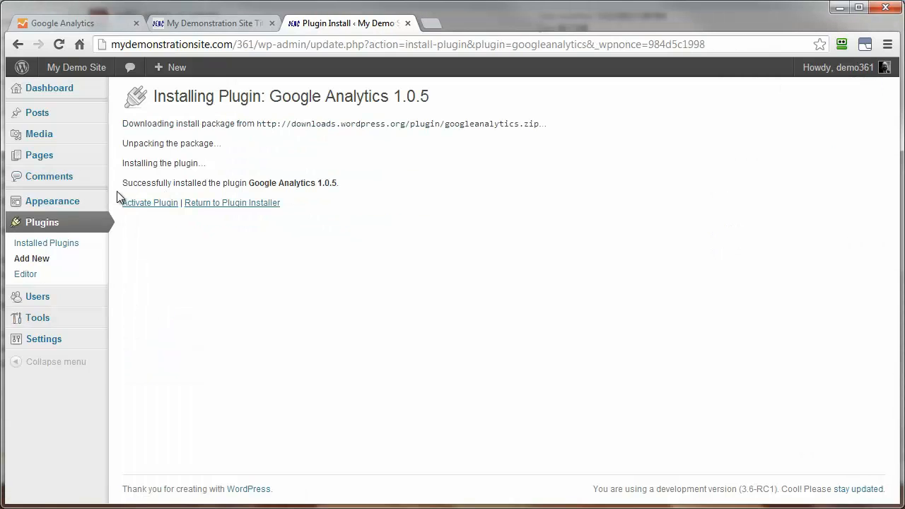
left_click(148, 204)
mouse_move(71, 341)
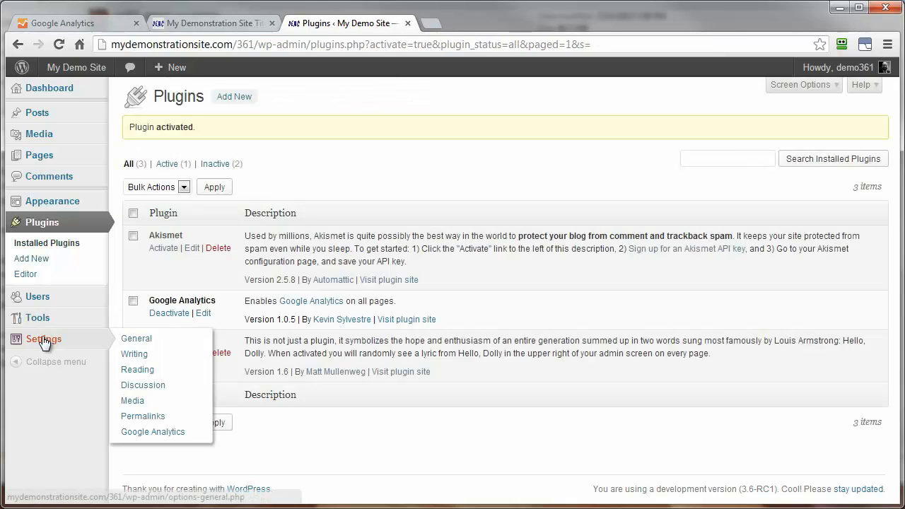
left_click(135, 434)
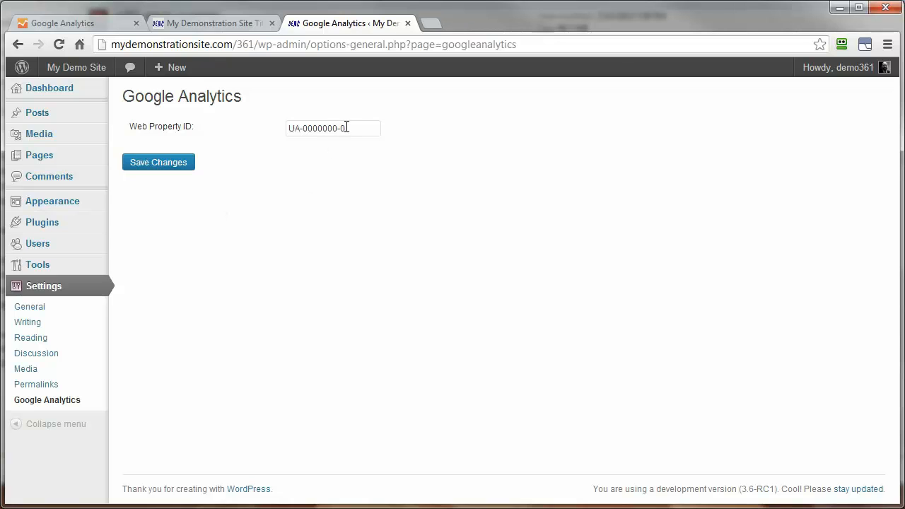
Copy the site's tracking ID from the Tracking Info page in Google Analytics.
left_click(64, 25)
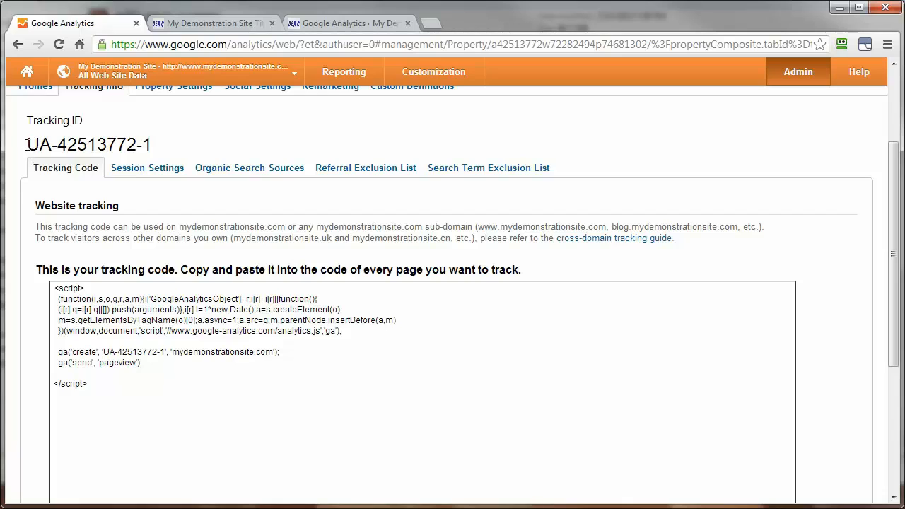
left_click_drag(28, 145, 153, 147)
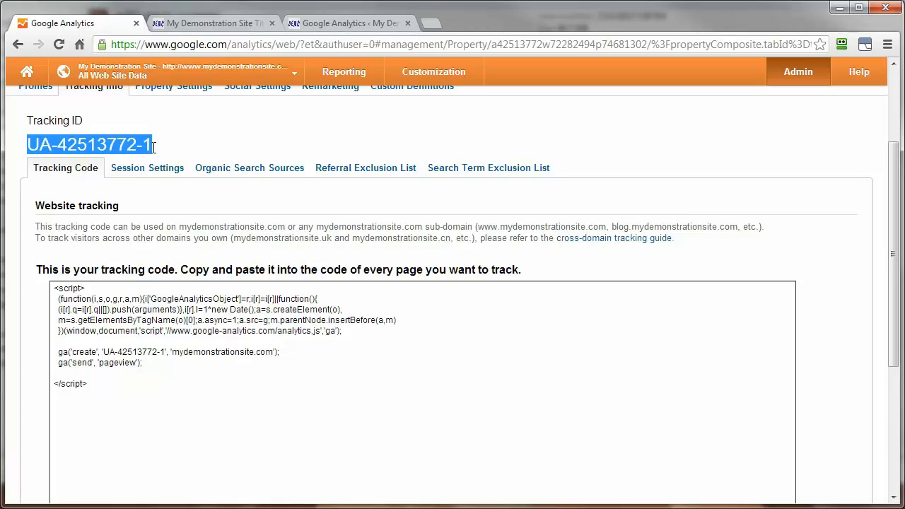
right_click(124, 144)
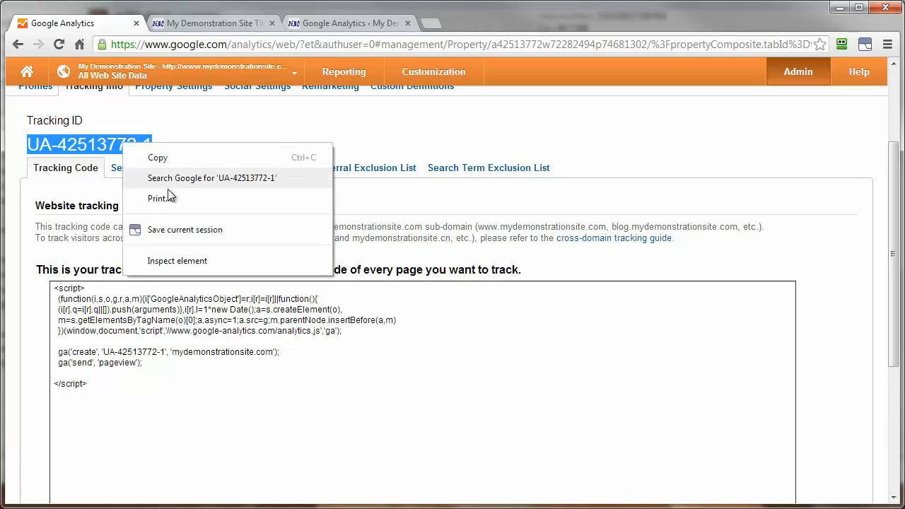
left_click(166, 153)
Replace the placeholder Web Property ID in the WordPress plugin settings with the copied tracking ID and save the changes.
left_click(345, 23)
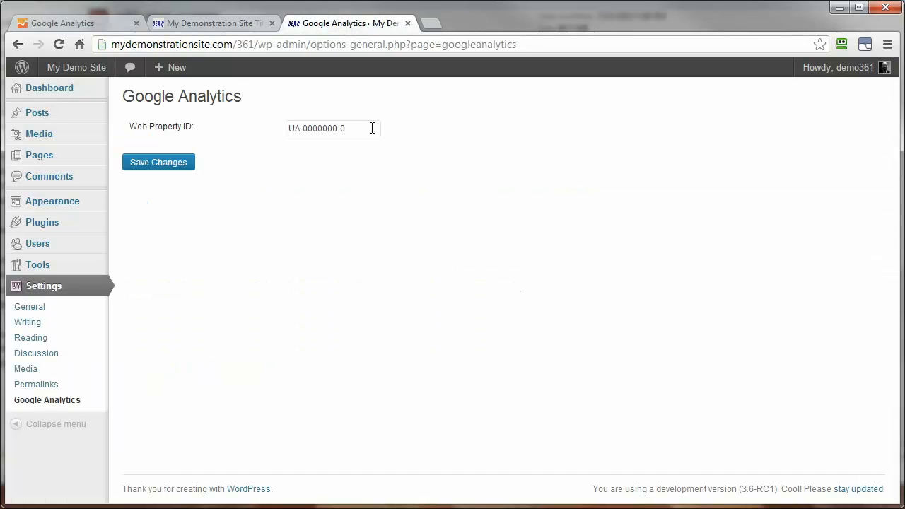
triple_click(331, 128)
right_click(306, 128)
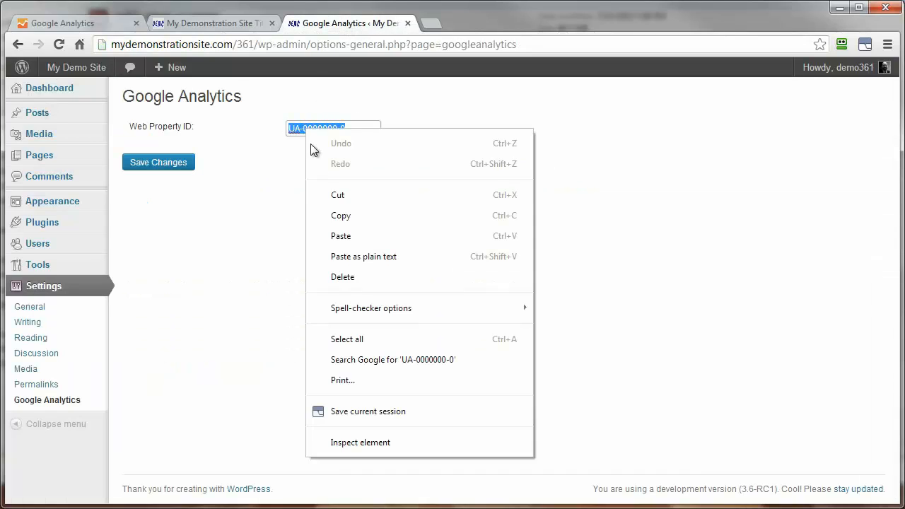
left_click(342, 238)
left_click(145, 165)
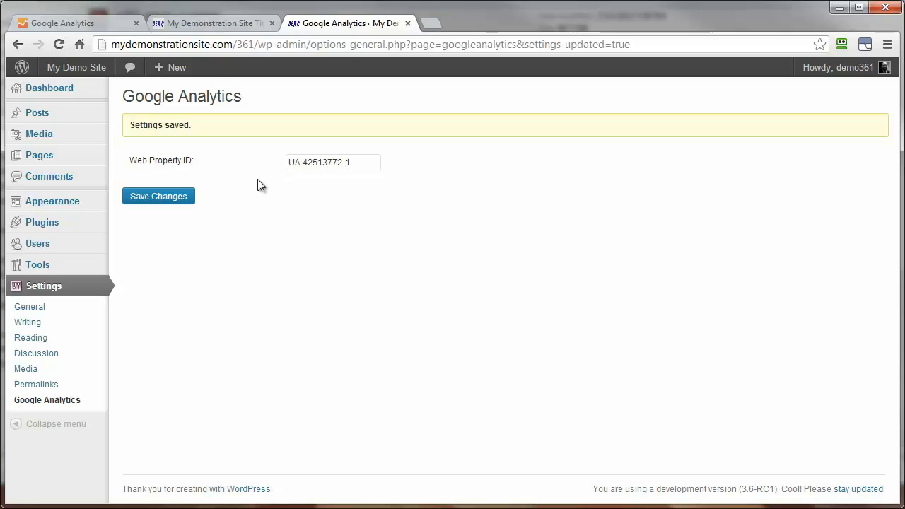
left_click(61, 24)
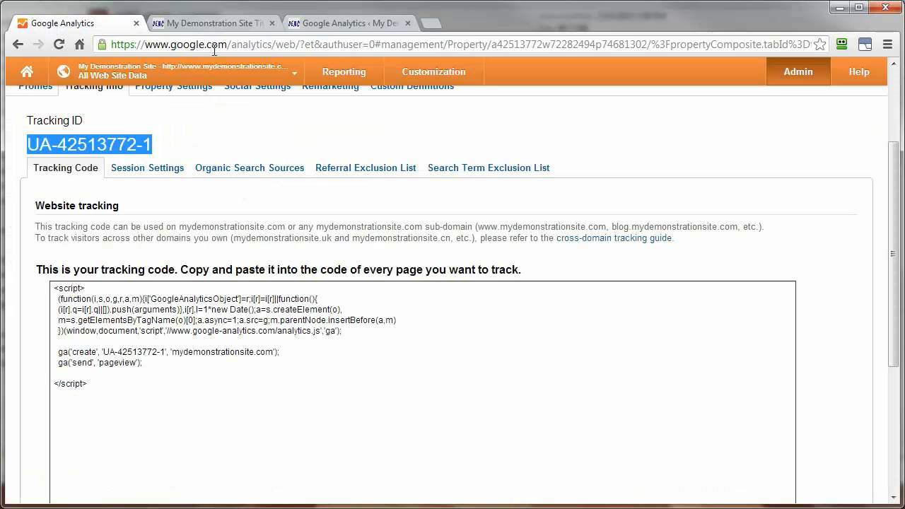
left_click_drag(275, 45, 295, 45)
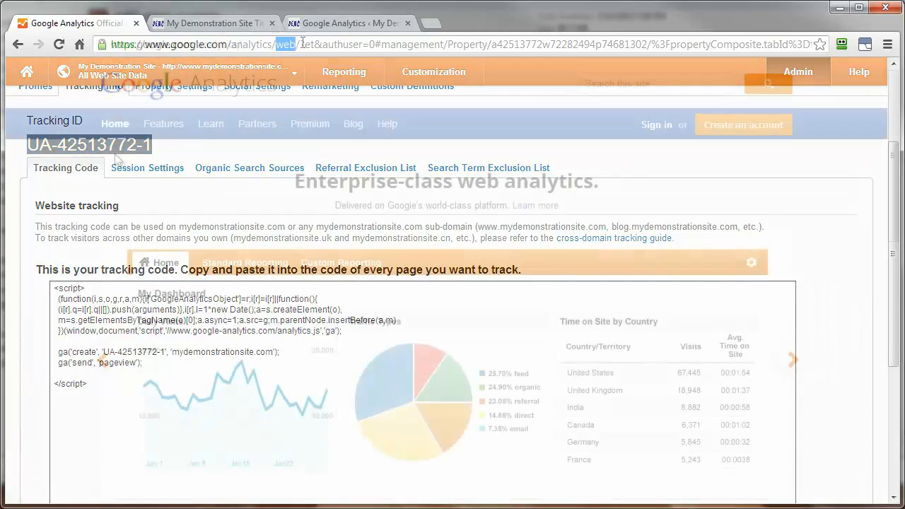
left_click_drag(295, 44, 508, 45)
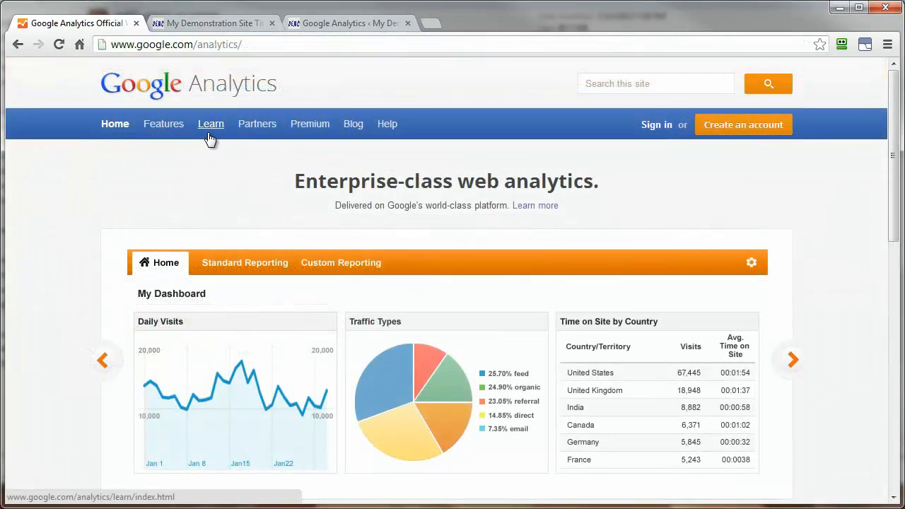
Open the setup checklist from the Learn section's Get started resources and mark "Set up goals" as done.
left_click(209, 126)
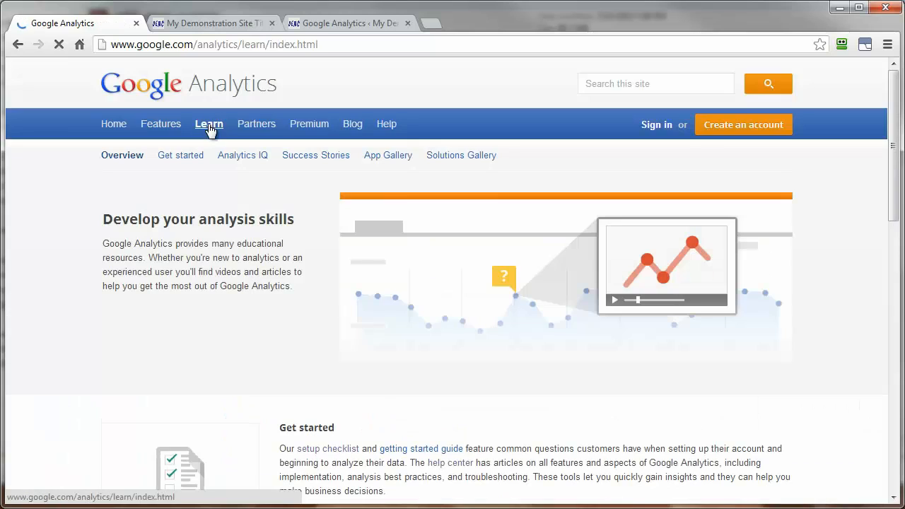
scroll(250, 316, "down", 3)
scroll(251, 317, "down", 1)
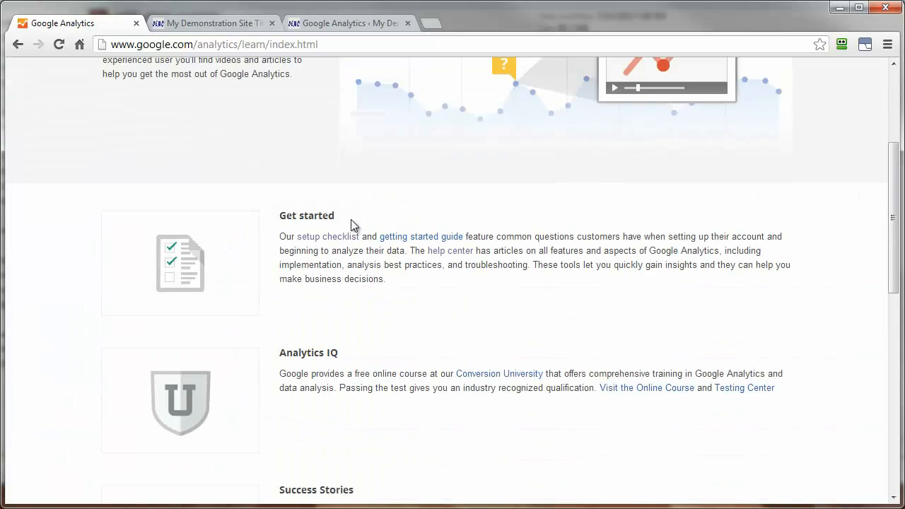
left_click(319, 238)
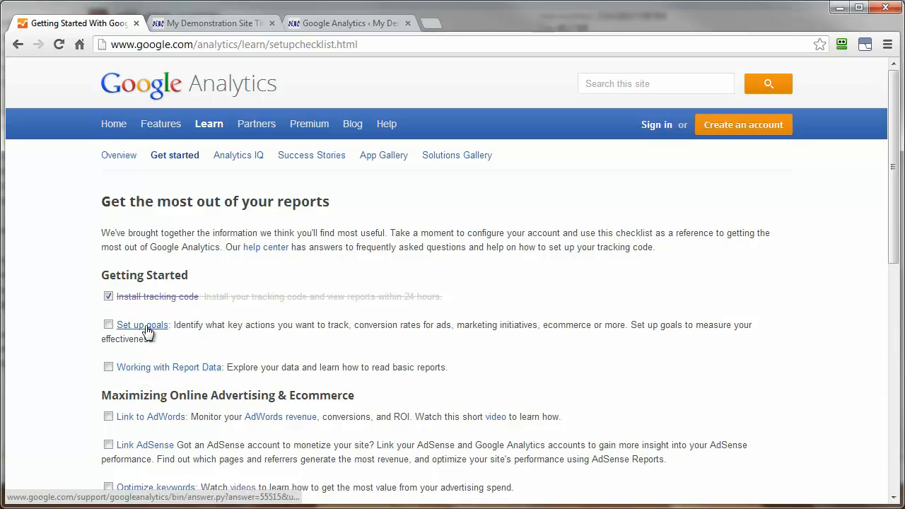
left_click(108, 325)
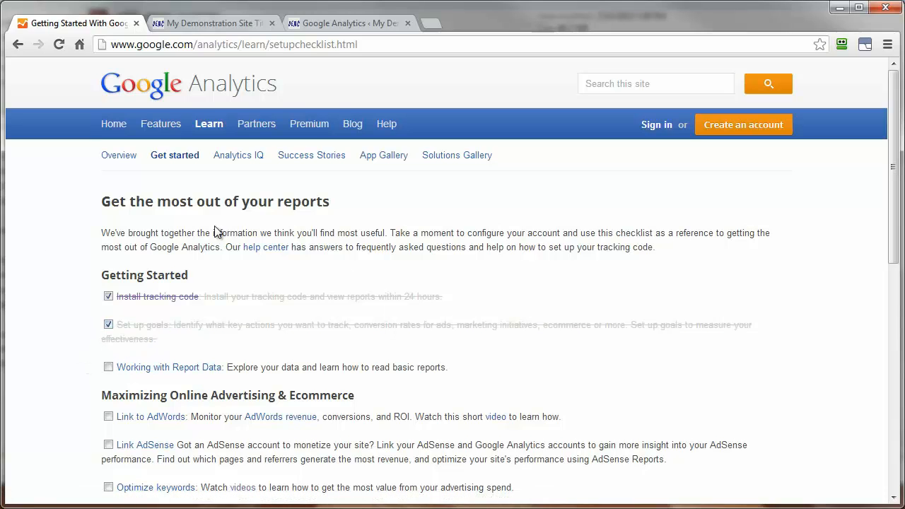
scroll(166, 306, "down", 1)
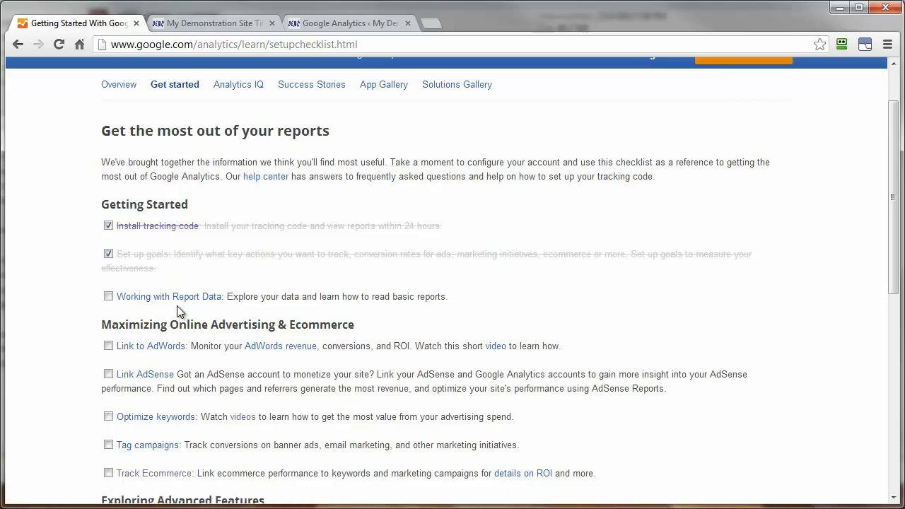